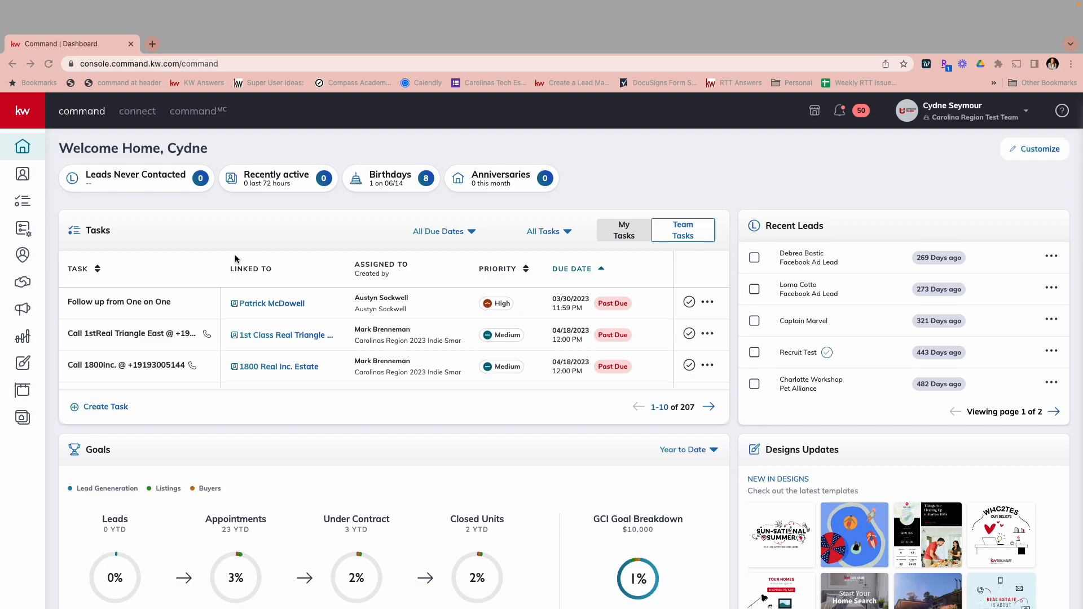
Open the Test Contact - Listing opportunity from the team's Under Contract listings in the Opportunities pipeline
{"action": "scroll", "coordinate": [236, 258], "scroll_direction": "down", "scroll_amount": 1}
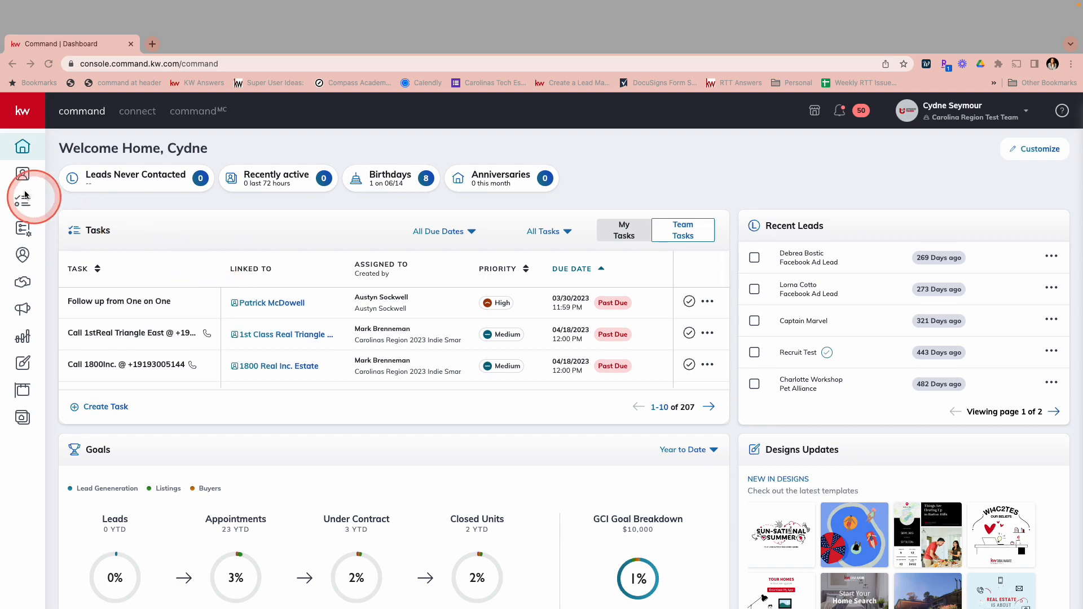
{"action": "left_click", "coordinate": [24, 113]}
{"action": "left_click", "coordinate": [27, 84]}
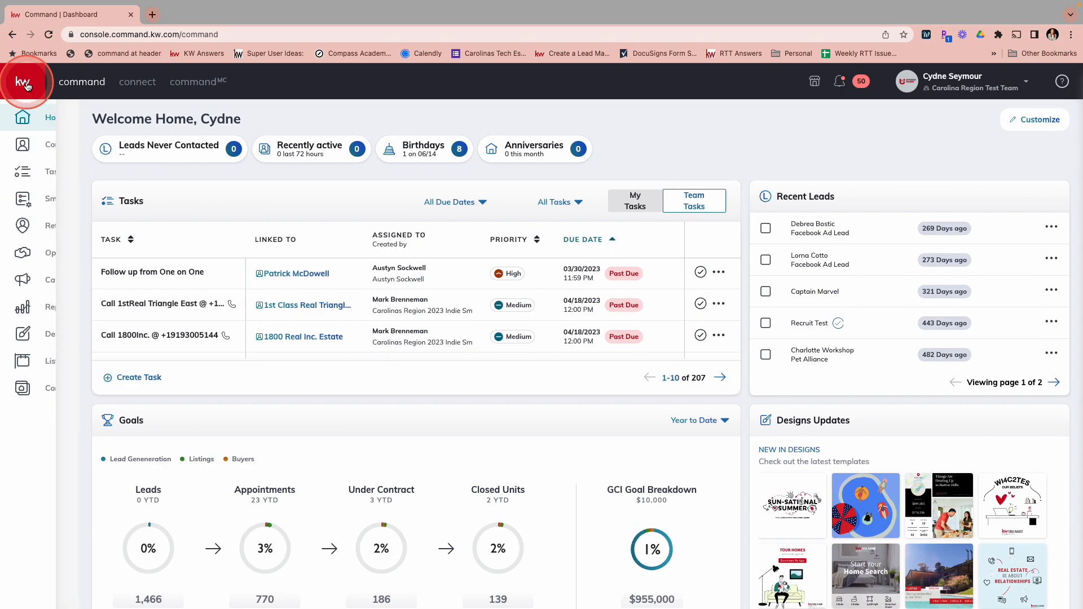
{"action": "left_click", "coordinate": [62, 257]}
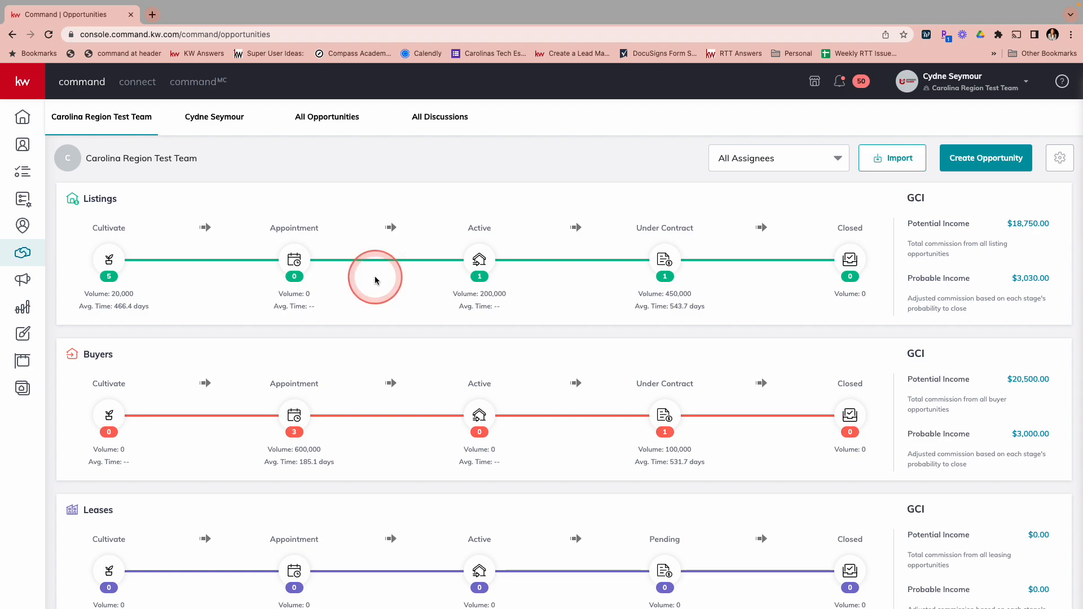
{"action": "left_click", "coordinate": [669, 260]}
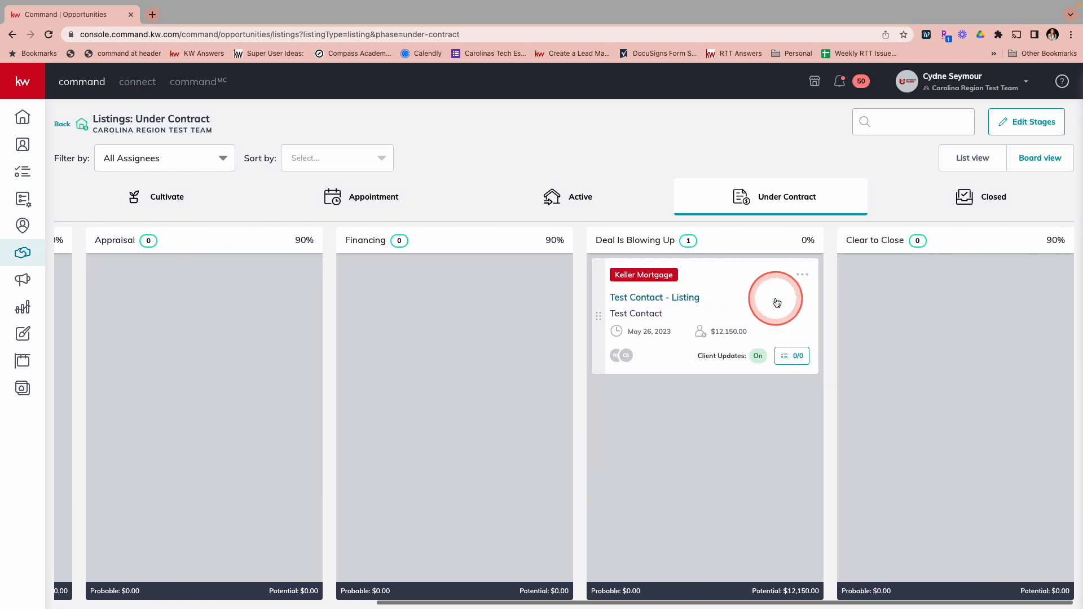
{"action": "left_click", "coordinate": [756, 296]}
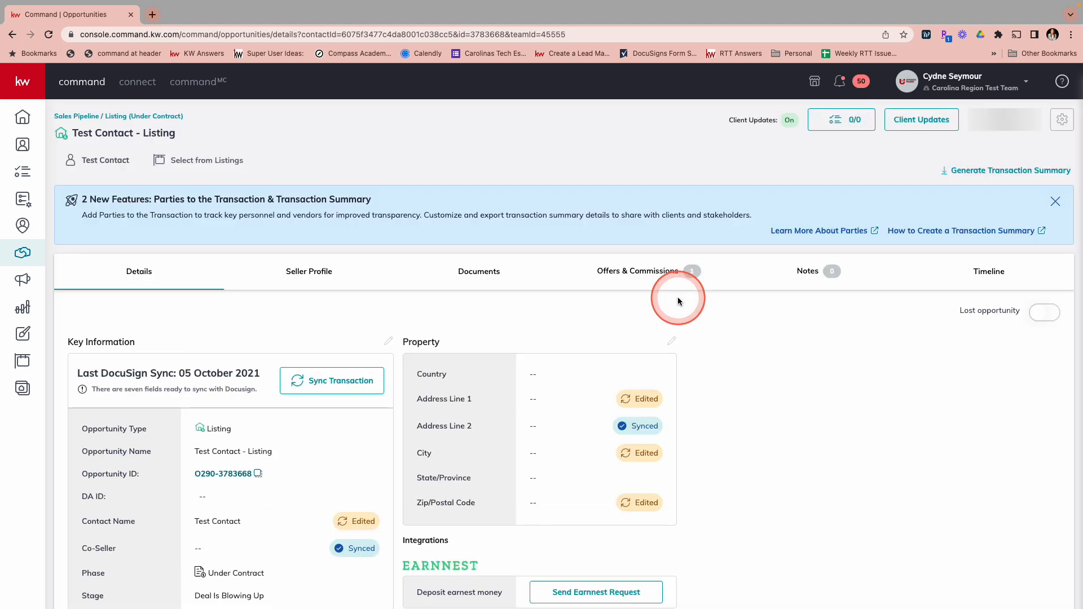
{"action": "left_click", "coordinate": [680, 301]}
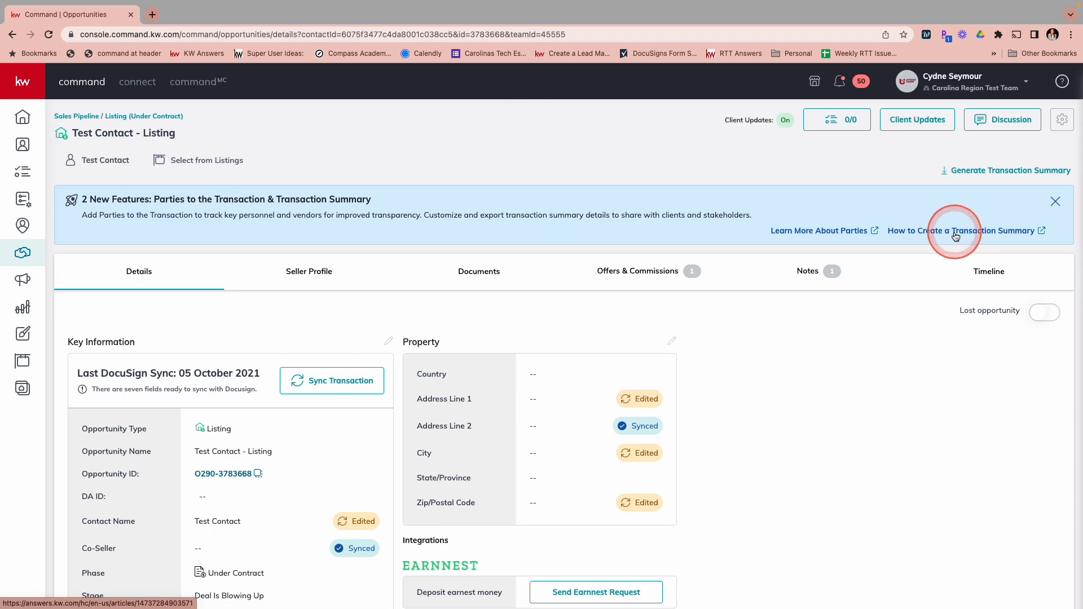
Start a transaction summary for the opportunity and include Offer Terms, Vendors and Transaction dates
{"action": "left_click", "coordinate": [992, 171]}
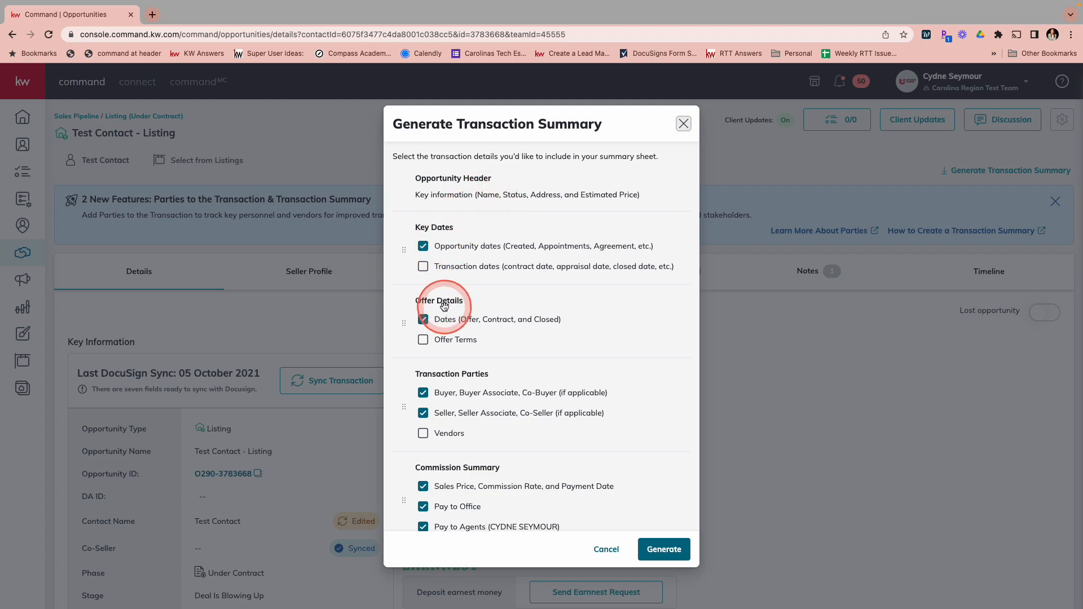
{"action": "scroll", "coordinate": [449, 361], "scroll_direction": "down", "scroll_amount": 1}
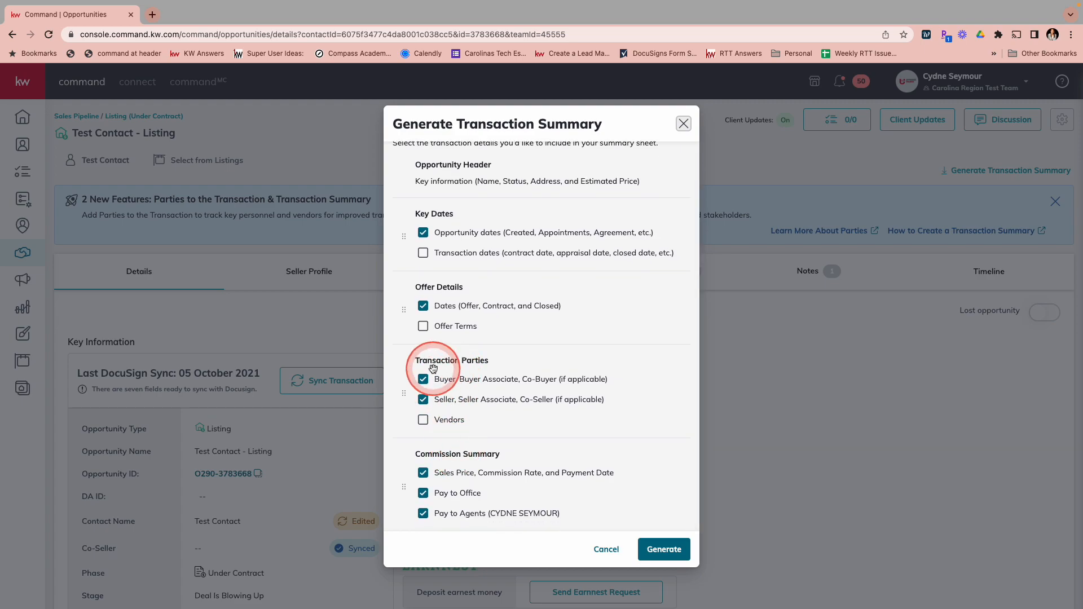
{"action": "scroll", "coordinate": [415, 367], "scroll_direction": "up", "scroll_amount": 1}
{"action": "left_click", "coordinate": [423, 339]}
{"action": "left_click", "coordinate": [423, 433]}
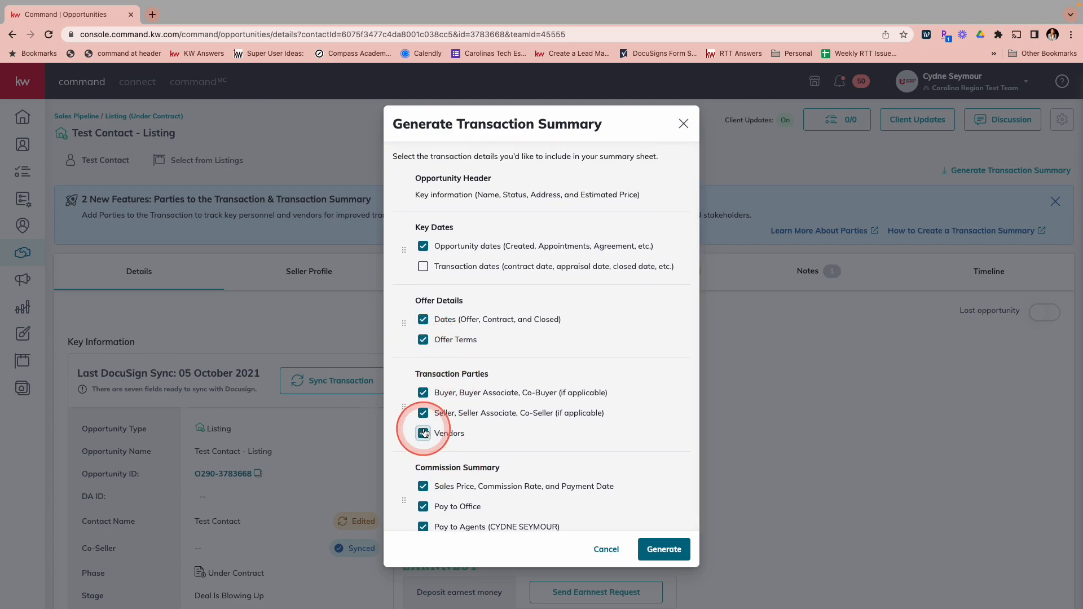
{"action": "left_click", "coordinate": [423, 266]}
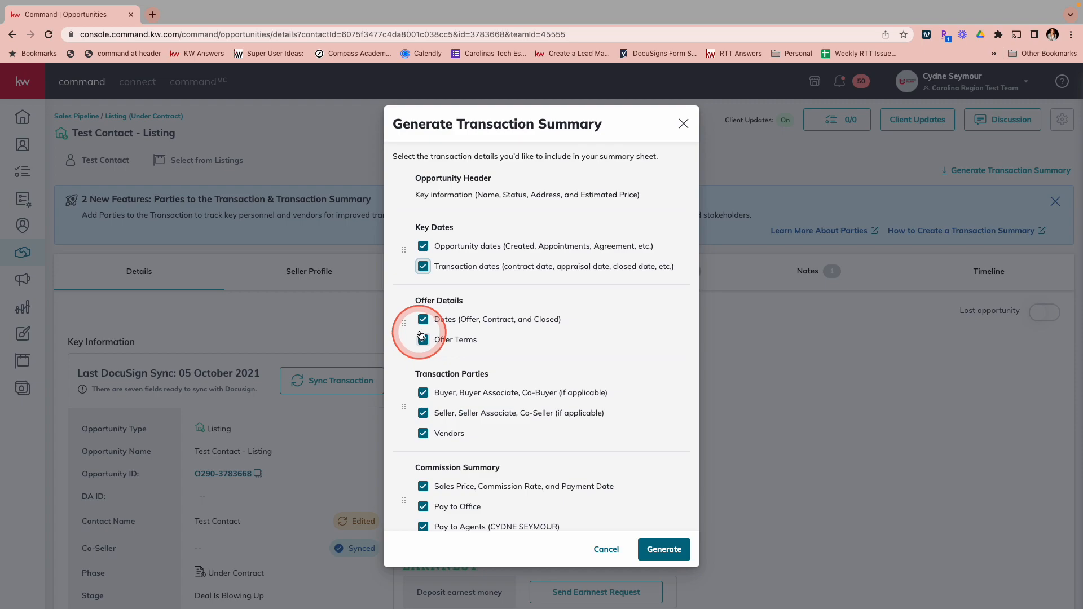
{"action": "left_click", "coordinate": [424, 320]}
{"action": "left_click", "coordinate": [424, 341]}
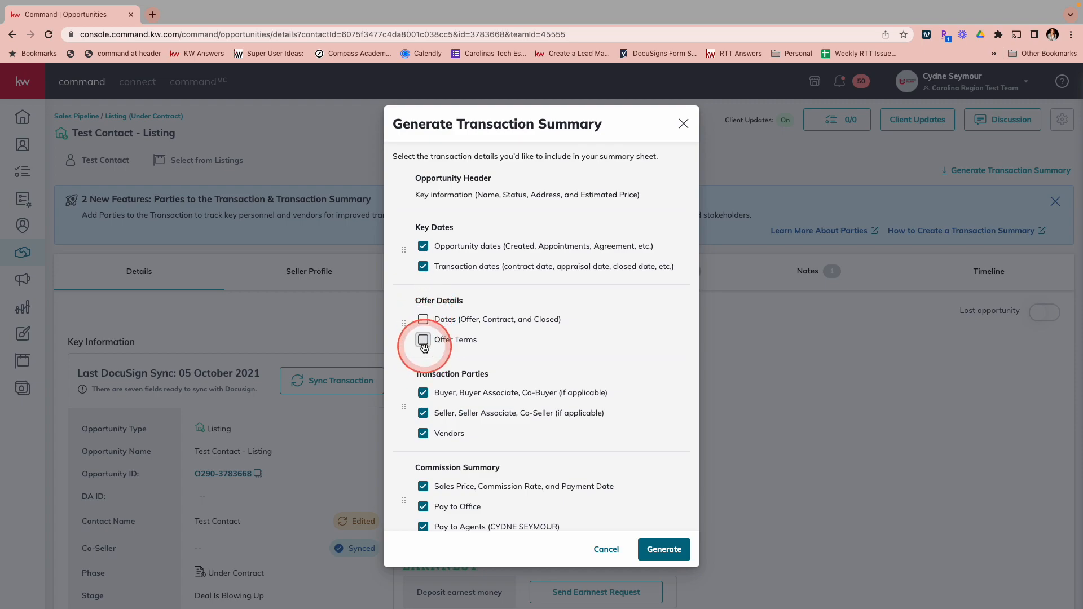
{"action": "left_click", "coordinate": [424, 320]}
{"action": "left_click", "coordinate": [423, 341]}
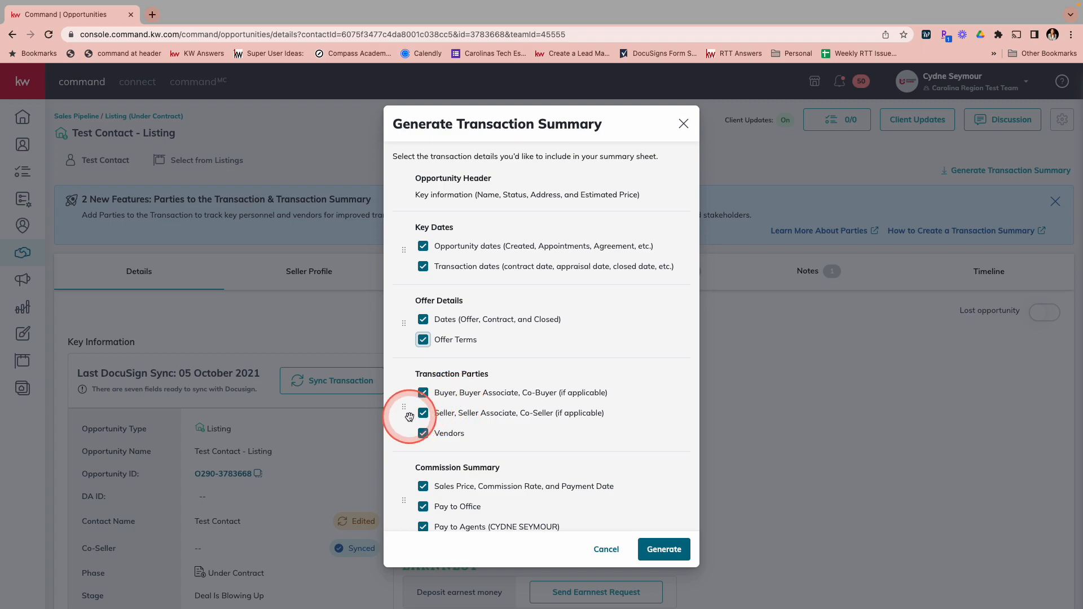
Move the Transaction Parties section above Key Dates and generate the transaction summary
{"action": "left_click_drag", "start_coordinate": [404, 407], "coordinate": [409, 245]}
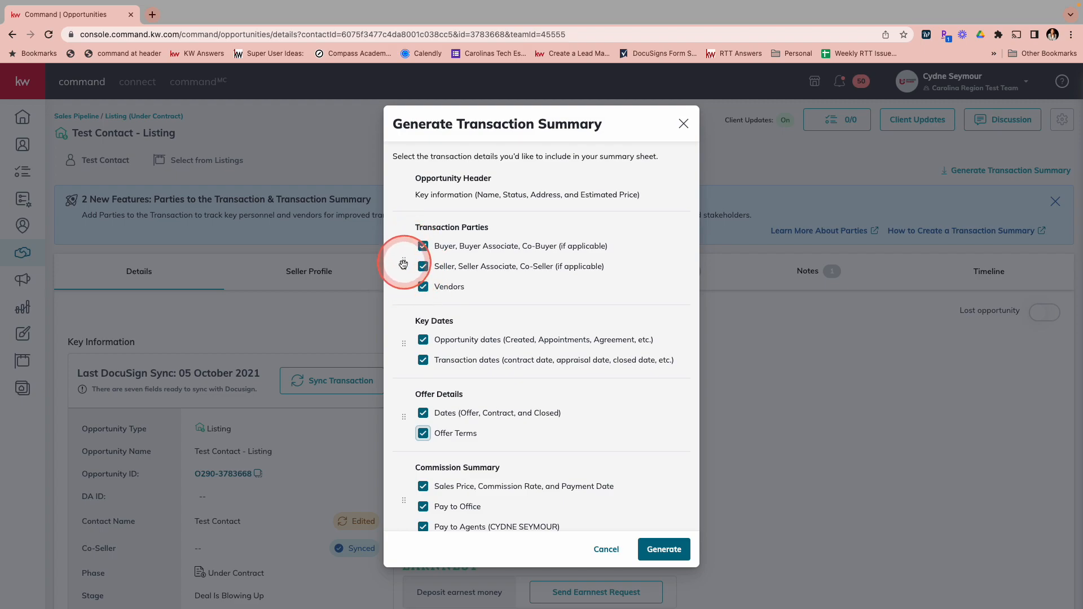
{"action": "mouse_move", "coordinate": [404, 261]}
{"action": "left_mouse_down"}
{"action": "mouse_move", "coordinate": [405, 331]}
{"action": "mouse_move", "coordinate": [409, 262]}
{"action": "left_mouse_up"}
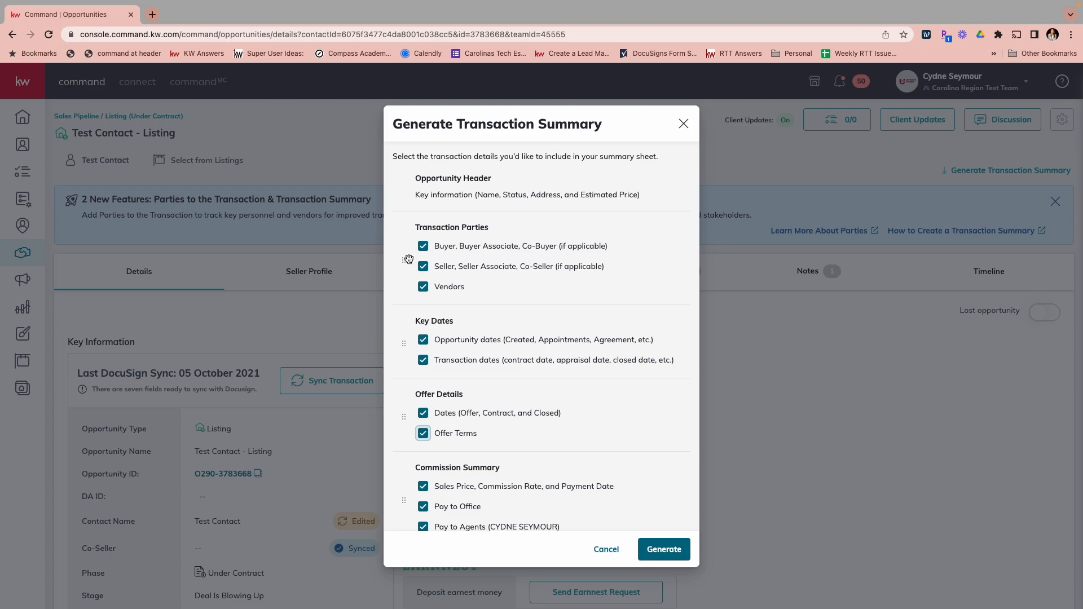
{"action": "scroll", "coordinate": [479, 322], "scroll_direction": "down", "scroll_amount": 1}
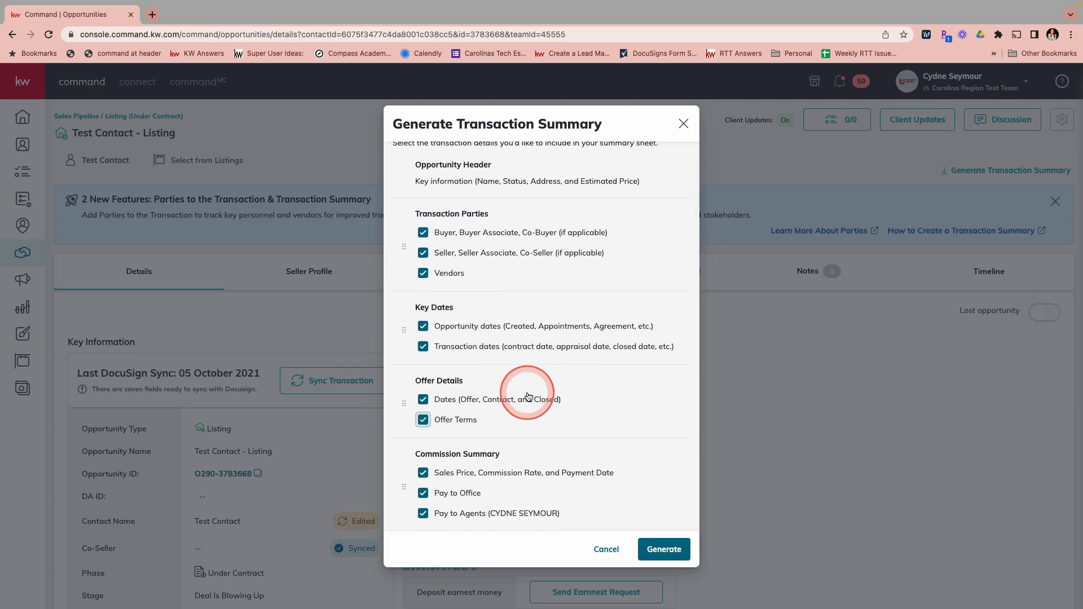
{"action": "scroll", "coordinate": [528, 396], "scroll_direction": "up", "scroll_amount": 1}
{"action": "left_click", "coordinate": [657, 552]}
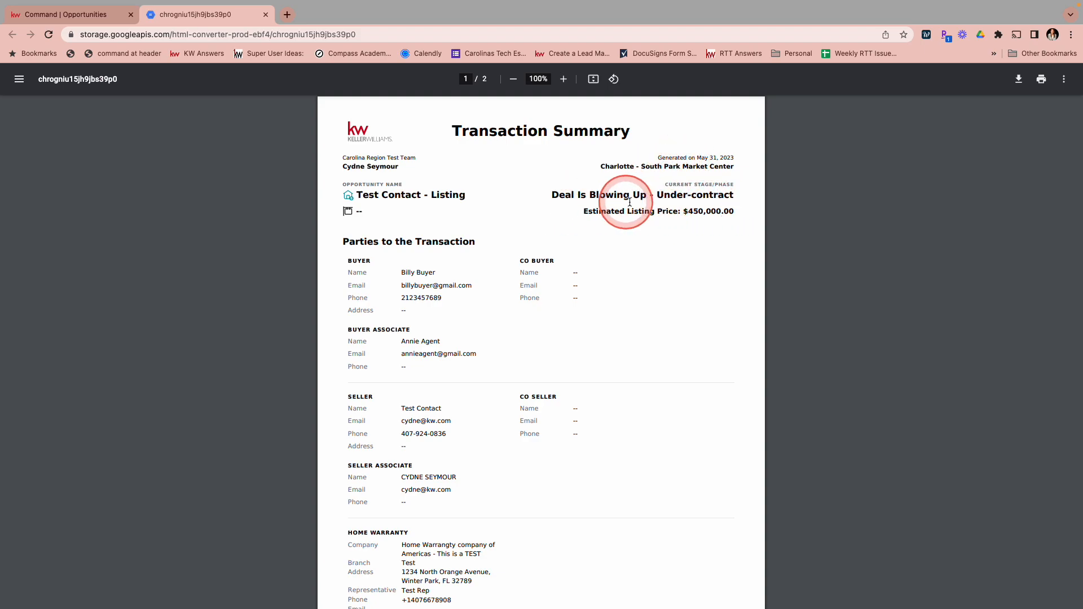
Review the generated summary's transaction parties, key dates, offer details and commission summary across both pages
{"action": "scroll", "coordinate": [635, 181], "scroll_direction": "down", "scroll_amount": 1}
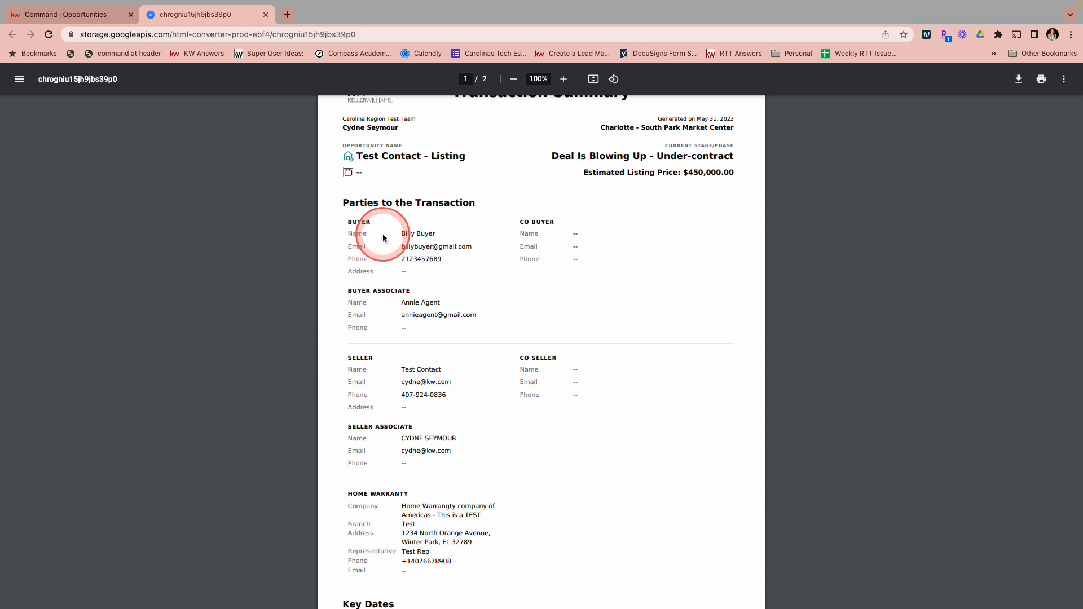
{"action": "scroll", "coordinate": [423, 273], "scroll_direction": "down", "scroll_amount": 3}
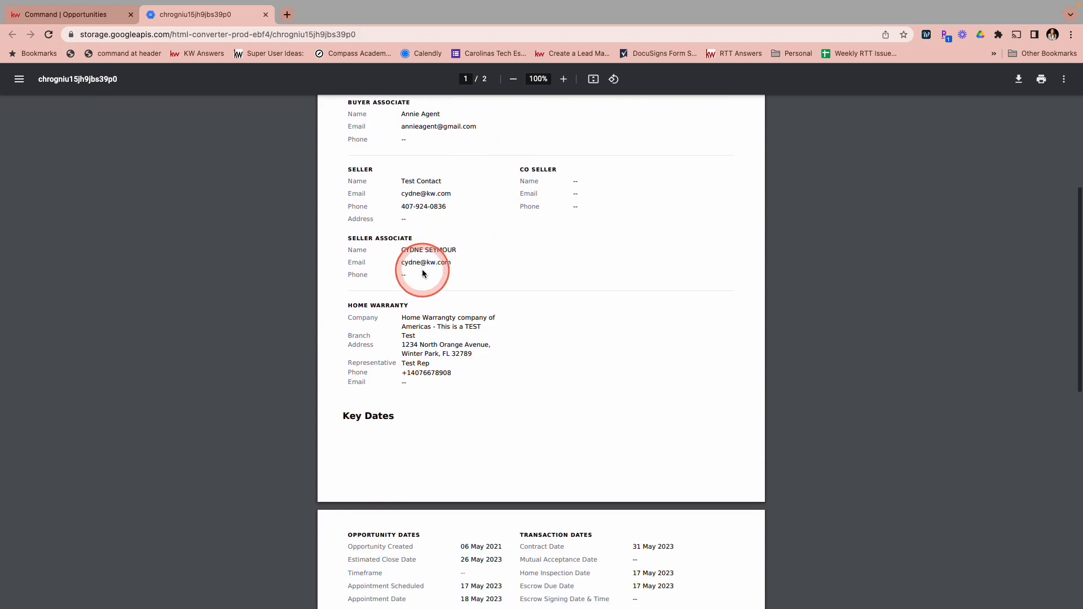
{"action": "scroll", "coordinate": [423, 273], "scroll_direction": "down", "scroll_amount": 2}
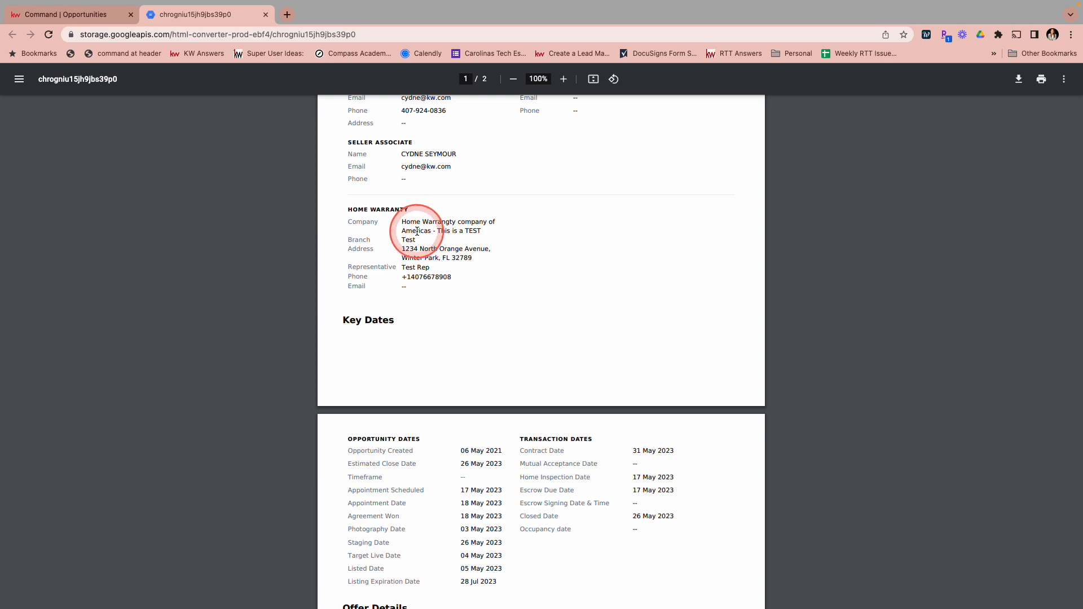
{"action": "scroll", "coordinate": [417, 241], "scroll_direction": "down", "scroll_amount": 1}
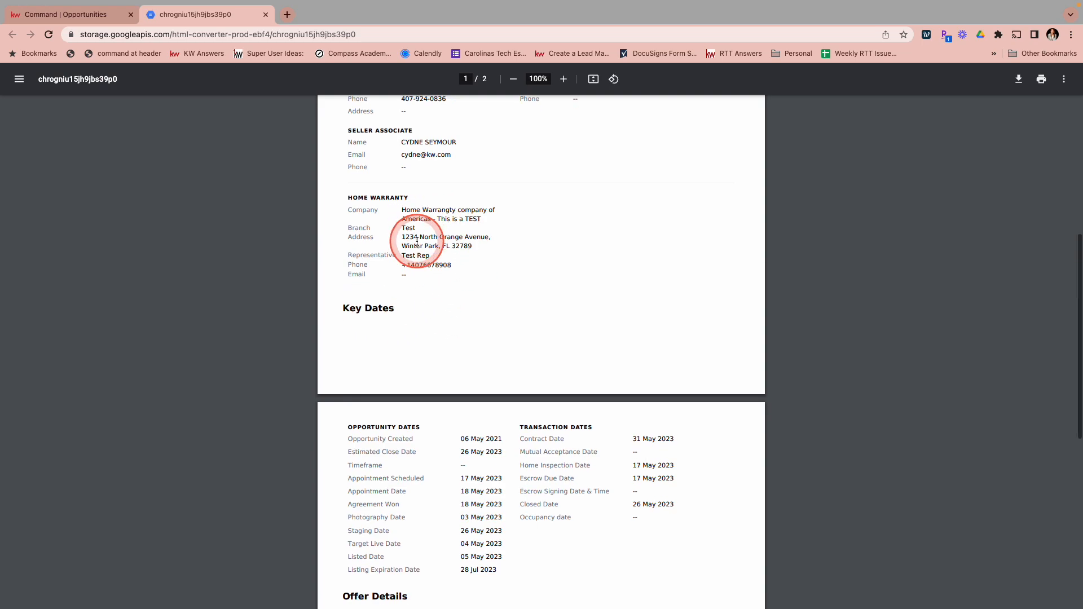
{"action": "scroll", "coordinate": [417, 240], "scroll_direction": "down", "scroll_amount": 3}
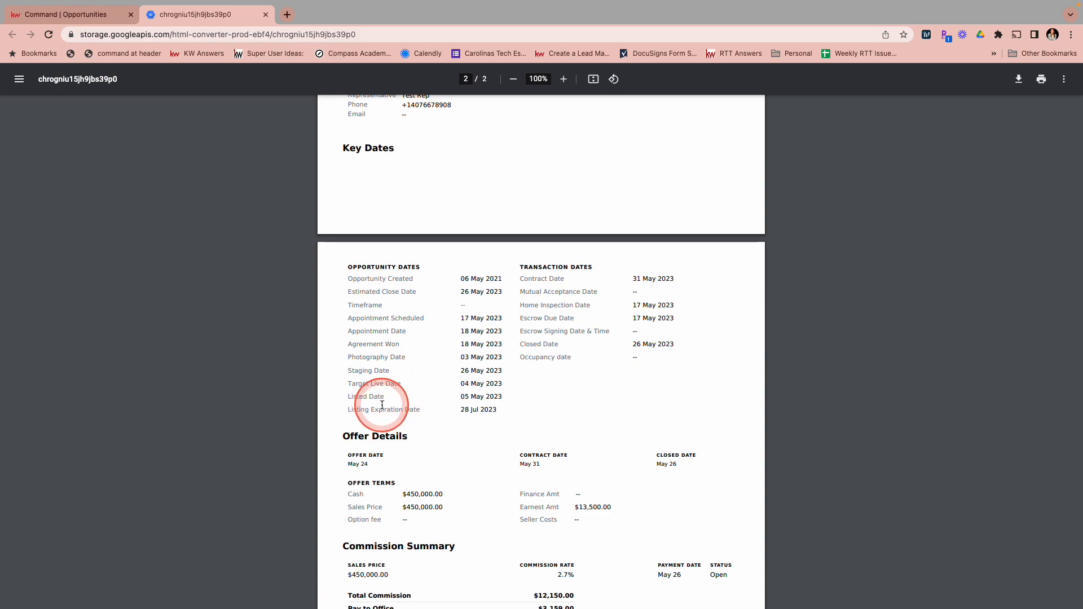
{"action": "scroll", "coordinate": [390, 392], "scroll_direction": "down", "scroll_amount": 1}
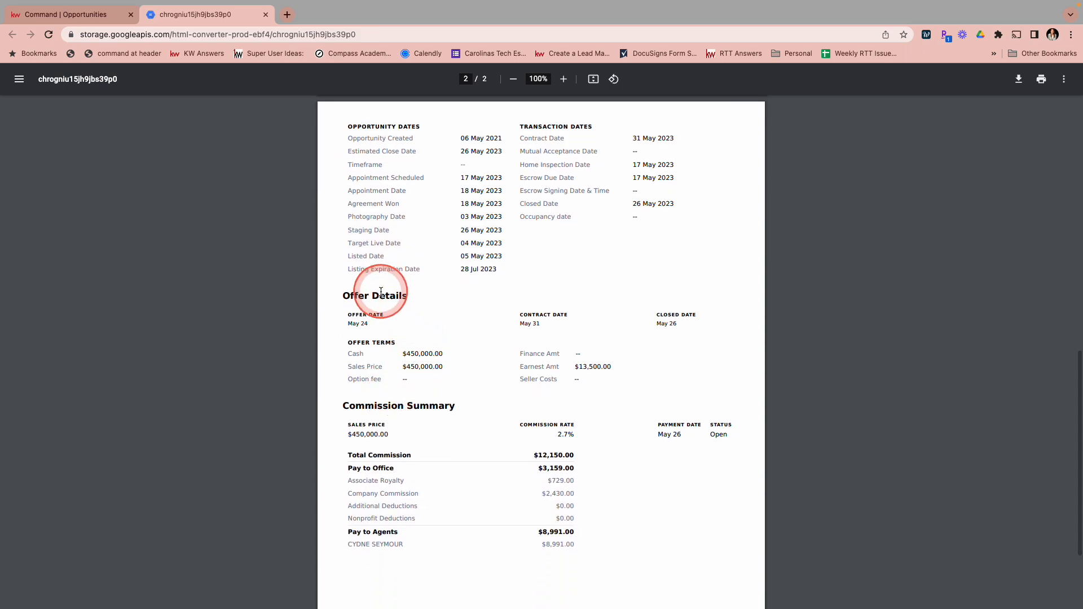
{"action": "scroll", "coordinate": [381, 292], "scroll_direction": "down", "scroll_amount": 1}
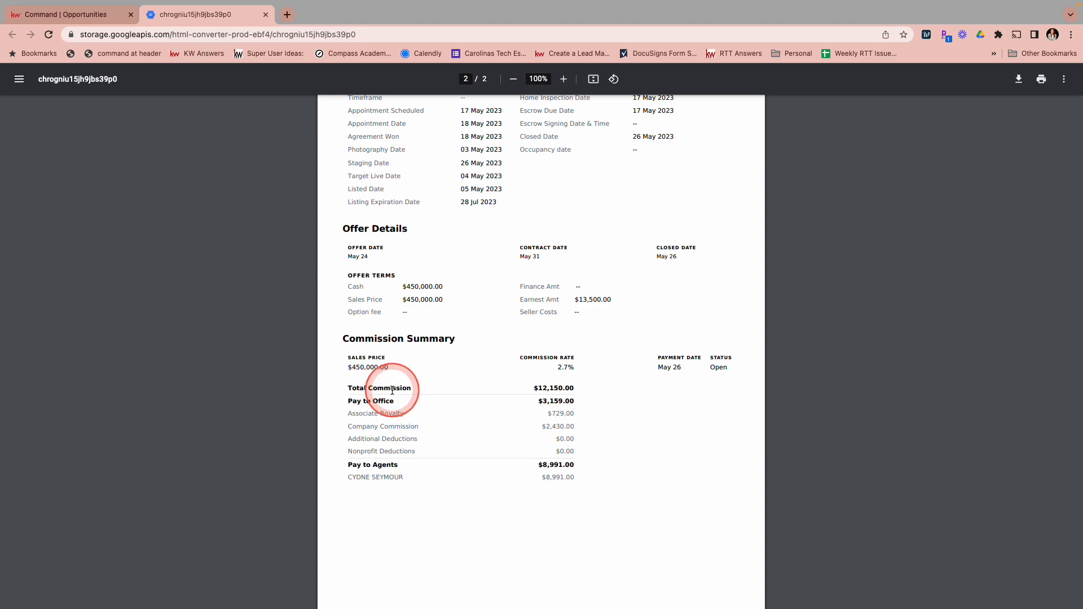
{"action": "scroll", "coordinate": [392, 390], "scroll_direction": "up", "scroll_amount": 15}
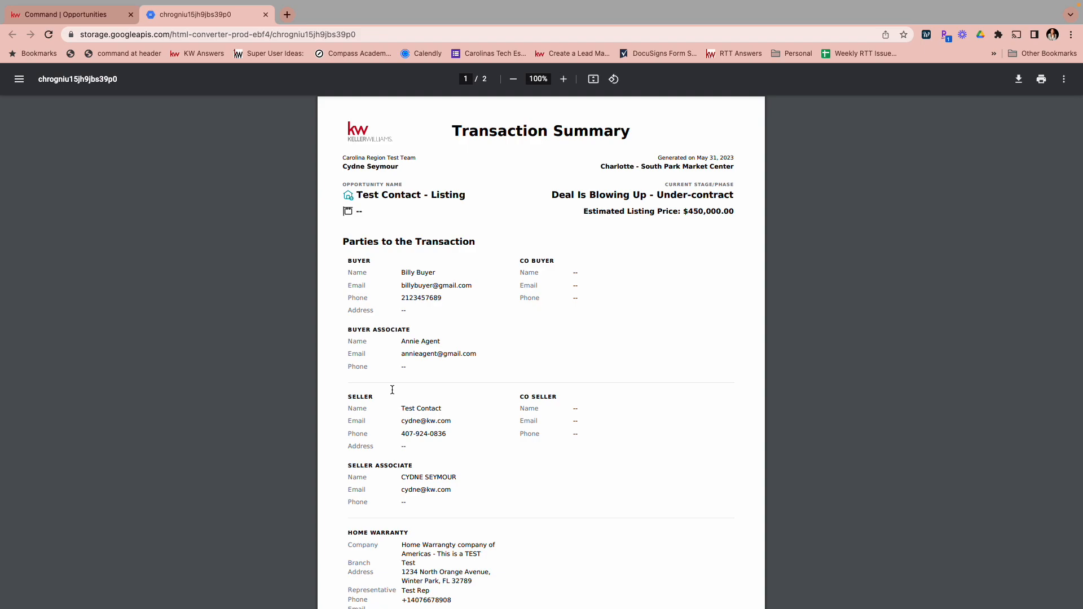
{"action": "scroll", "coordinate": [392, 390], "scroll_direction": "down", "scroll_amount": 1}
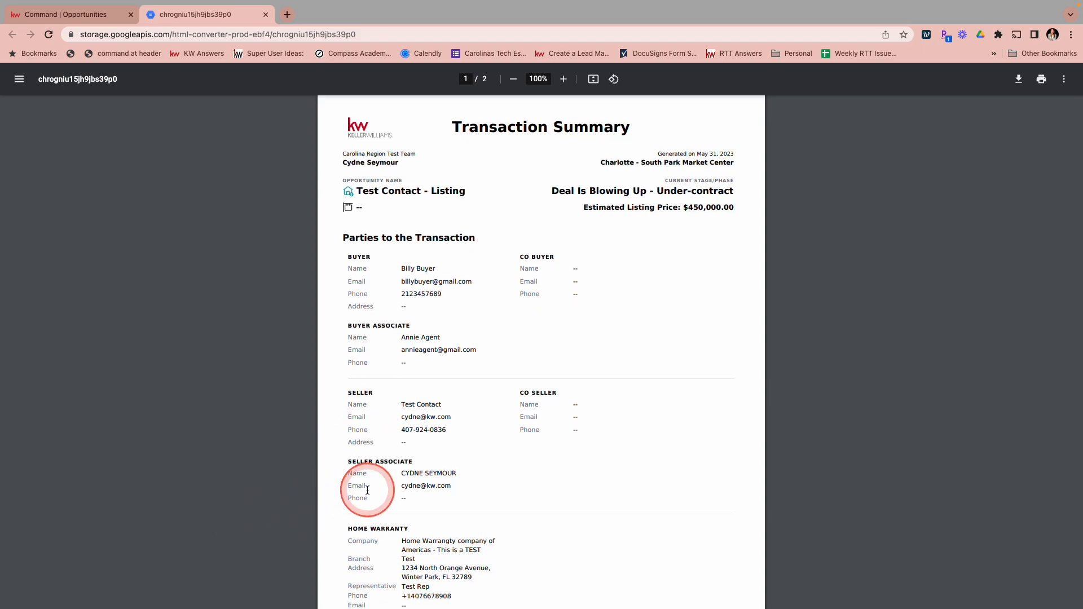
{"action": "scroll", "coordinate": [368, 490], "scroll_direction": "down", "scroll_amount": 3}
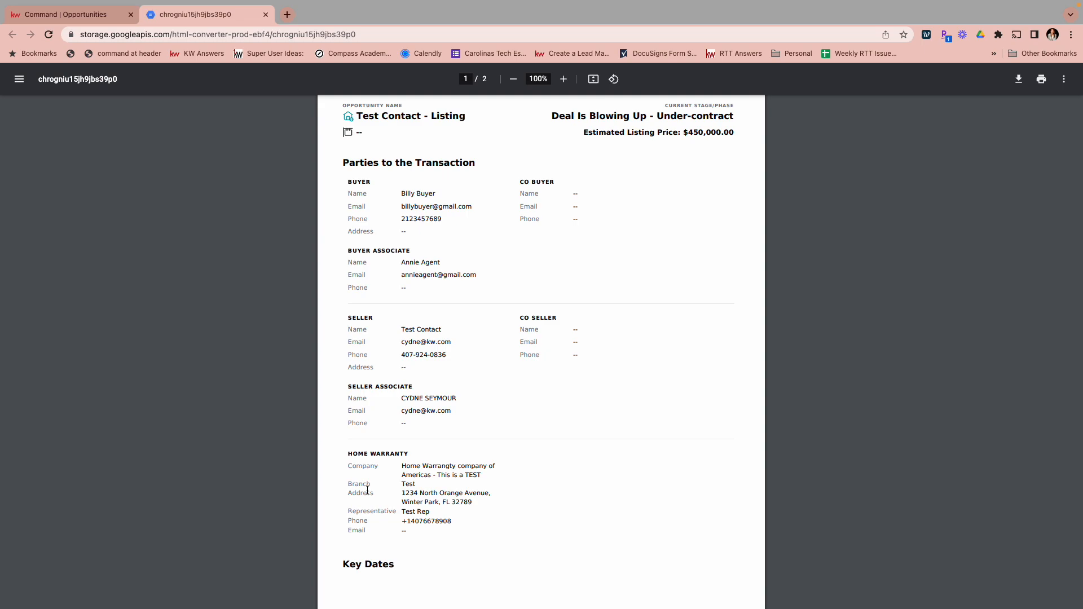
{"action": "scroll", "coordinate": [367, 490], "scroll_direction": "down", "scroll_amount": 3}
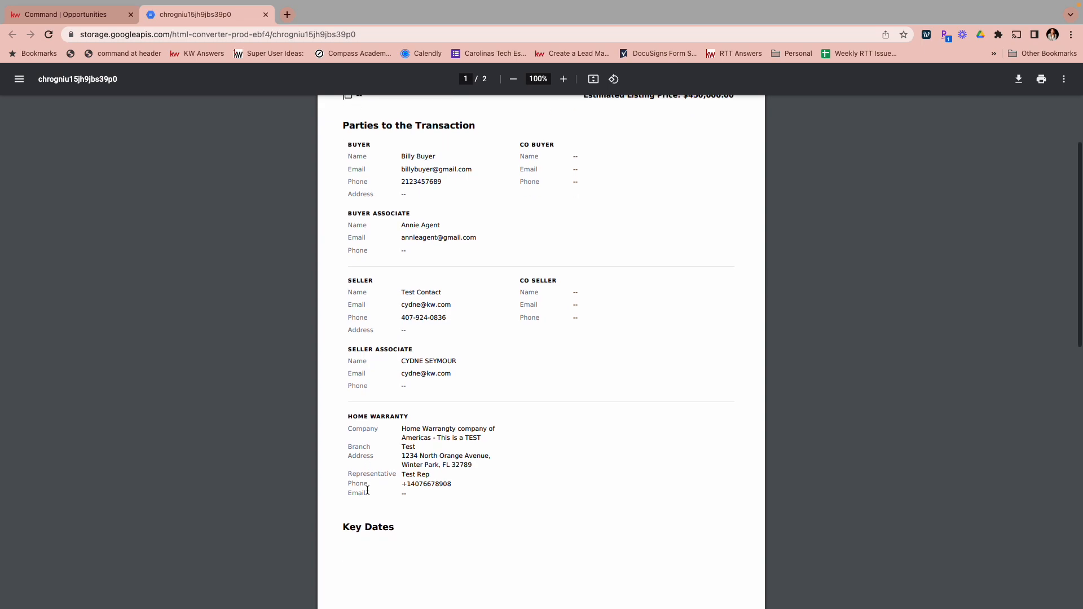
{"action": "scroll", "coordinate": [367, 491], "scroll_direction": "down", "scroll_amount": 1}
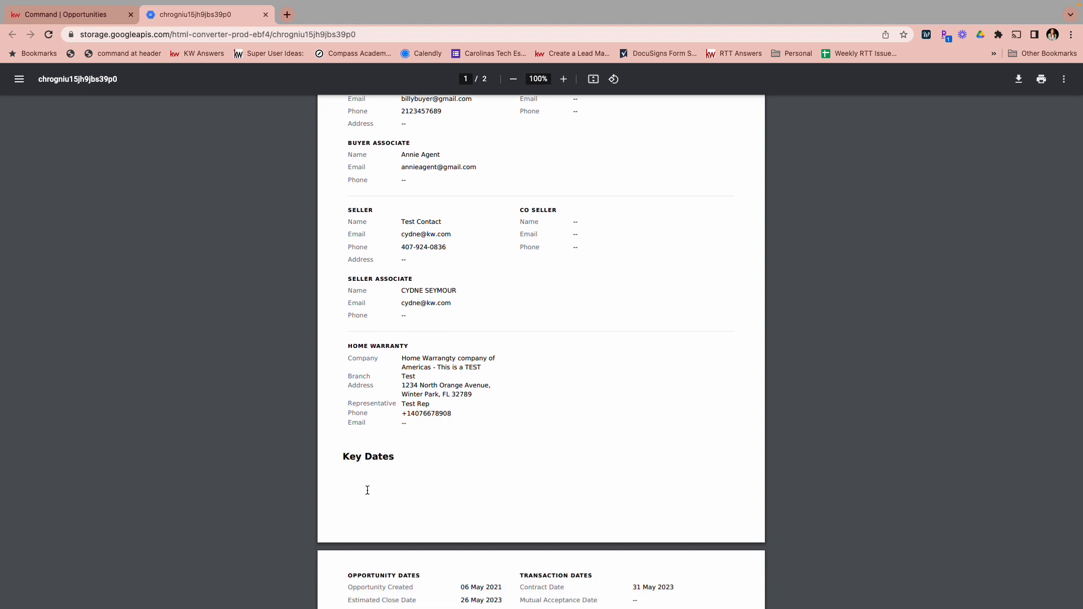
{"action": "scroll", "coordinate": [368, 490], "scroll_direction": "down", "scroll_amount": 7}
{"action": "scroll", "coordinate": [367, 490], "scroll_direction": "down", "scroll_amount": 8}
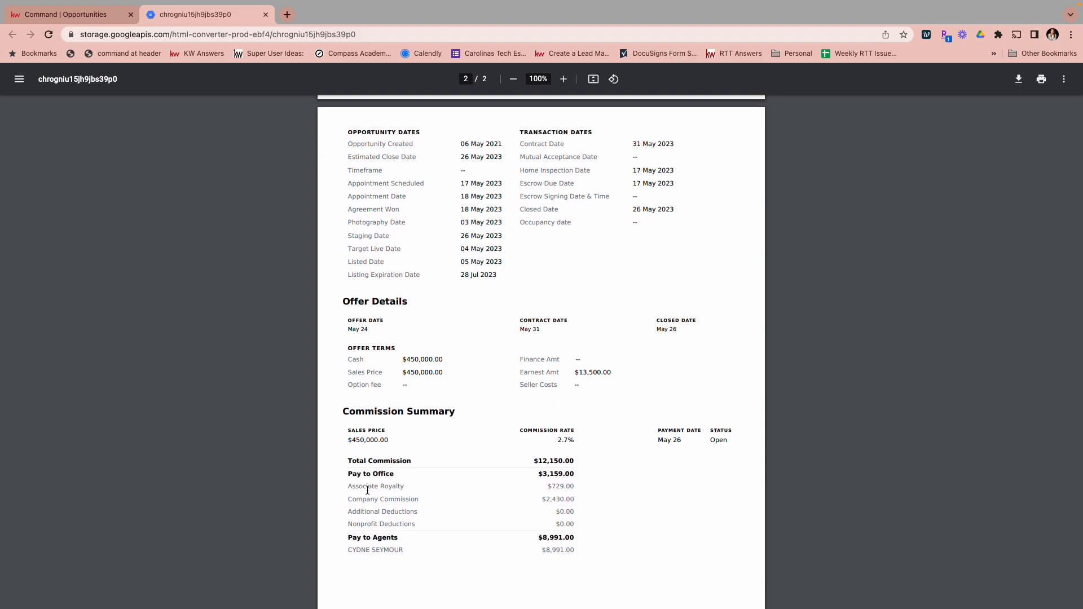
{"action": "scroll", "coordinate": [368, 490], "scroll_direction": "up", "scroll_amount": 17}
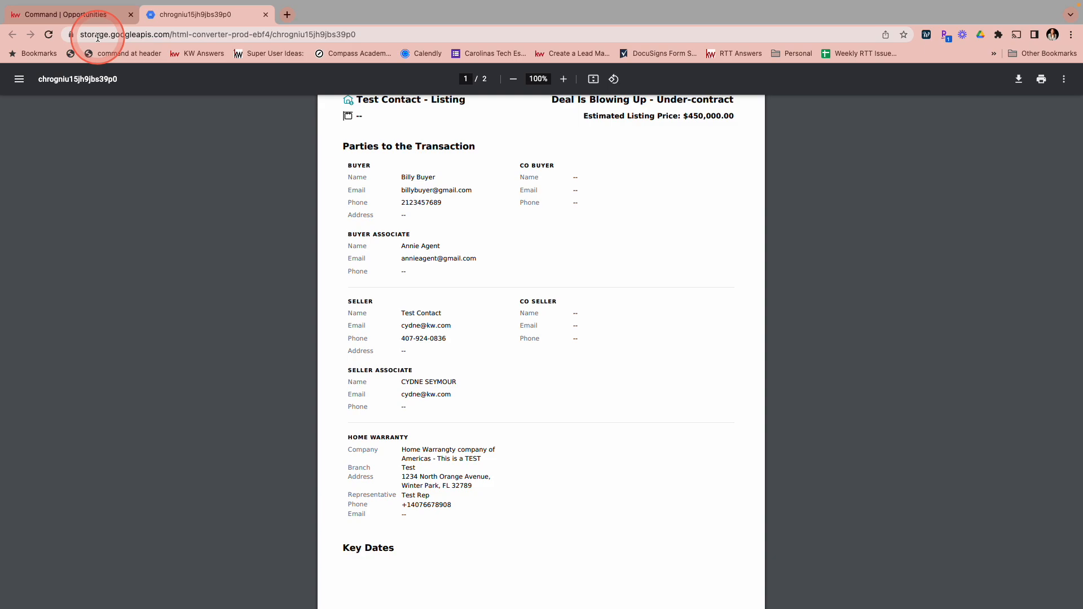
Return to the Test Contact - Listing opportunity and dismiss the transaction summary options
{"action": "left_click", "coordinate": [83, 14]}
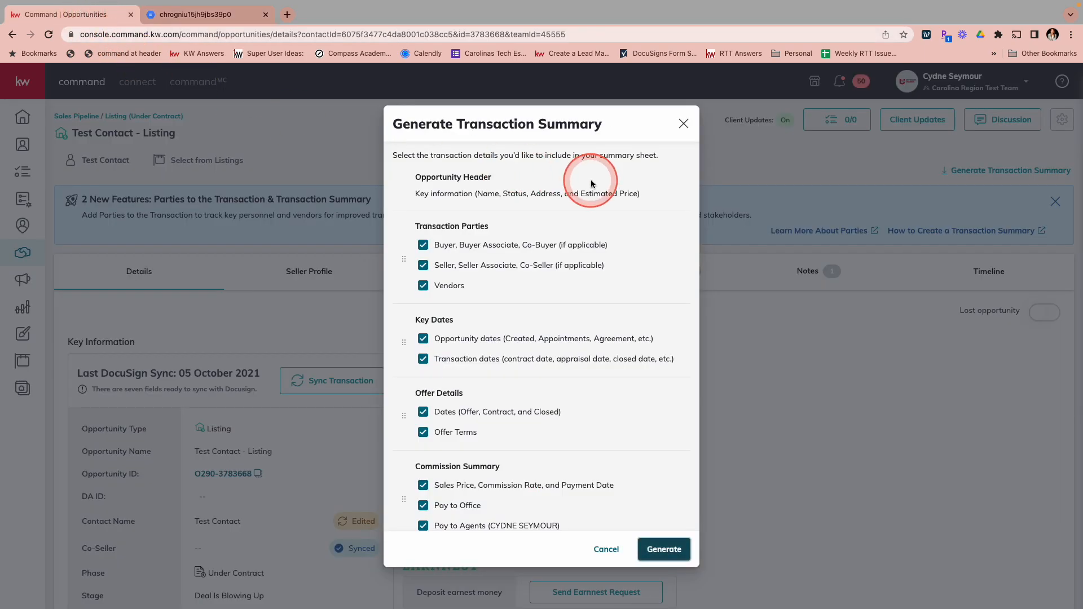
{"action": "left_click", "coordinate": [684, 124]}
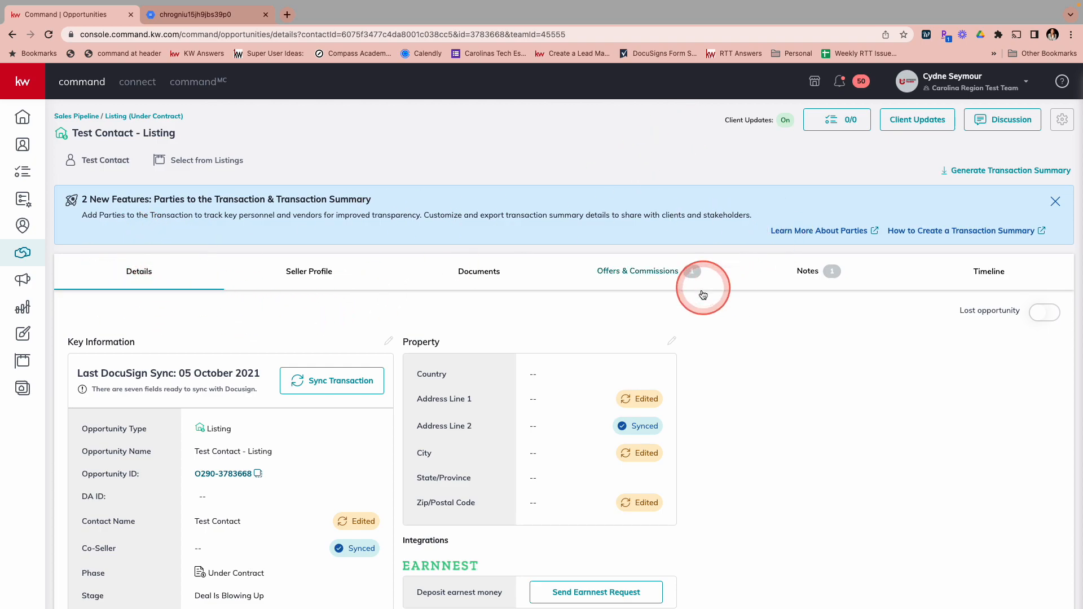
Open the opportunity's Key Dates for editing, review the available date fields, and cancel without saving
{"action": "scroll", "coordinate": [181, 276], "scroll_direction": "down", "scroll_amount": 3}
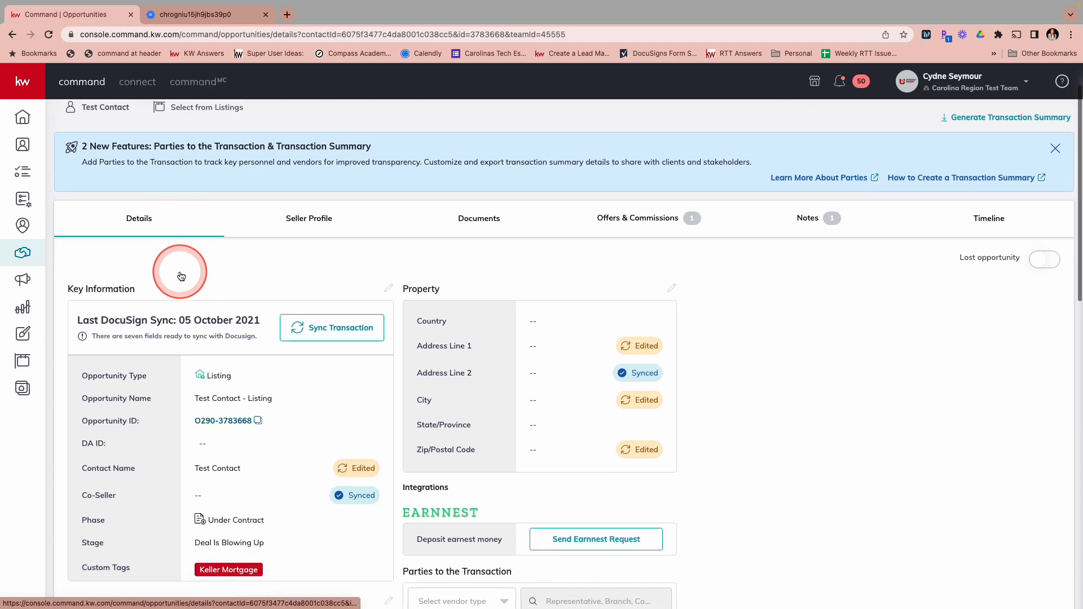
{"action": "scroll", "coordinate": [181, 274], "scroll_direction": "down", "scroll_amount": 5}
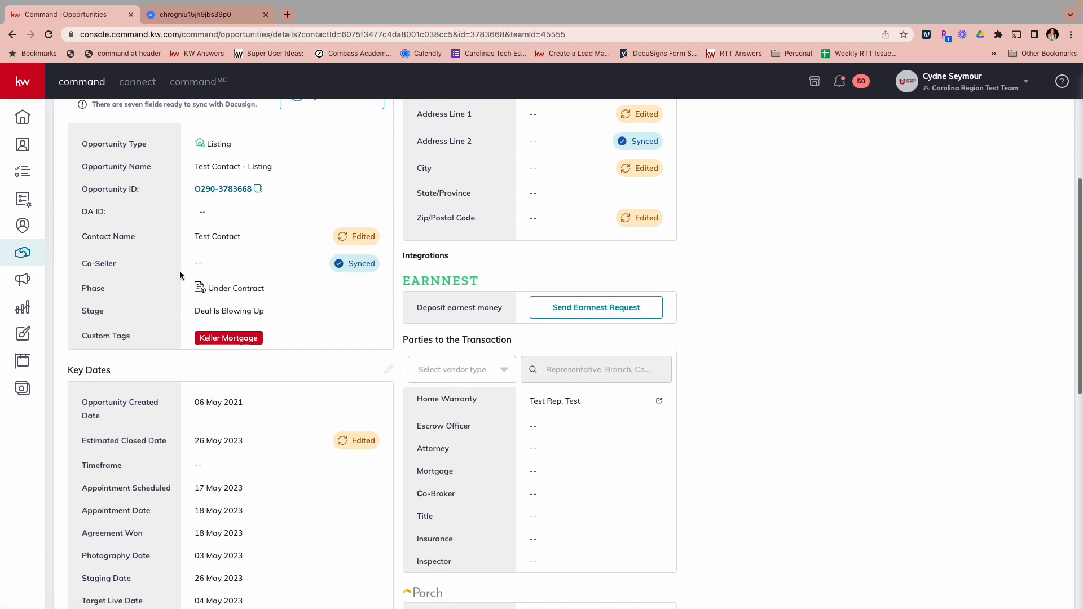
{"action": "scroll", "coordinate": [181, 275], "scroll_direction": "down", "scroll_amount": 4}
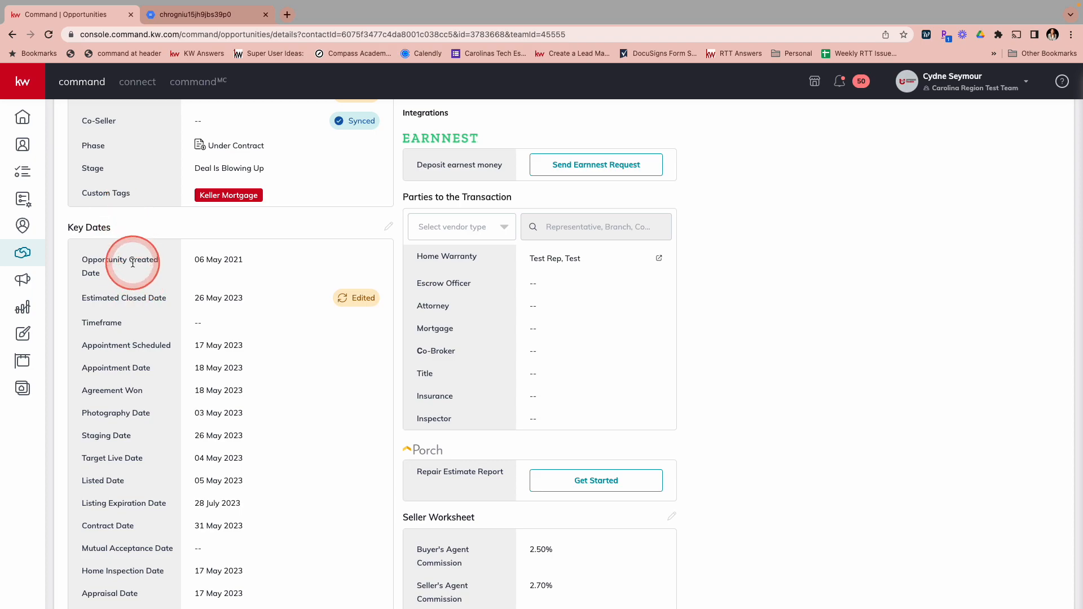
{"action": "left_click", "coordinate": [390, 228]}
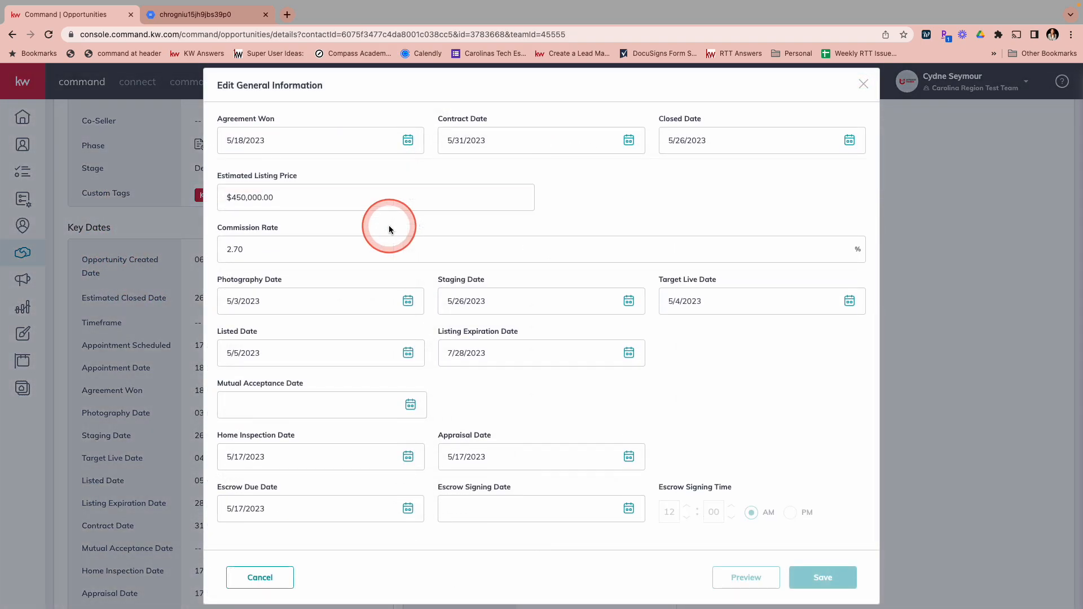
{"action": "scroll", "coordinate": [418, 355], "scroll_direction": "down", "scroll_amount": 3}
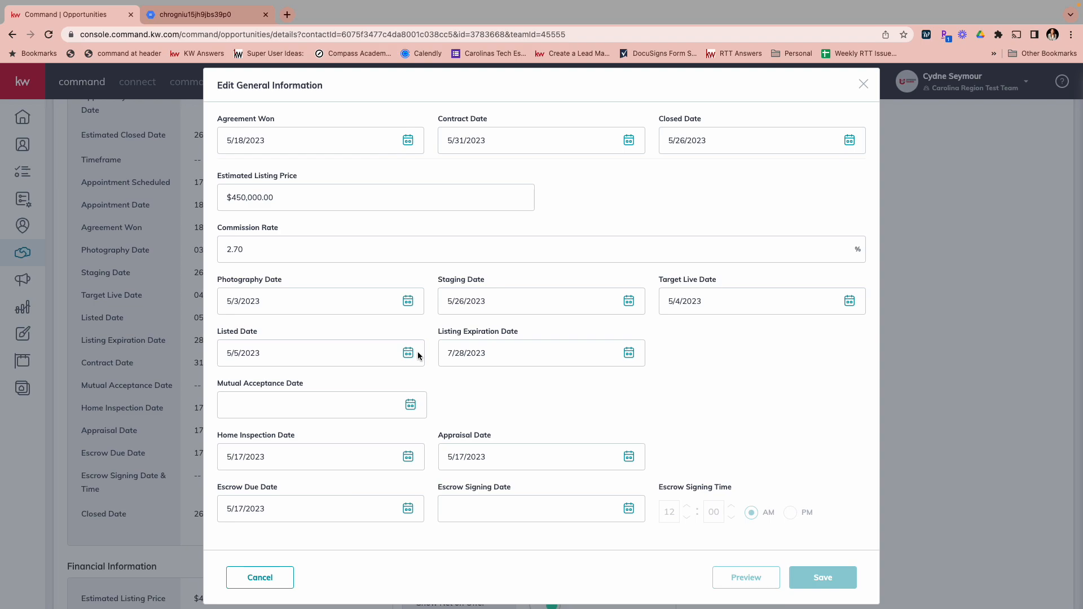
{"action": "scroll", "coordinate": [617, 353], "scroll_direction": "down", "scroll_amount": 1}
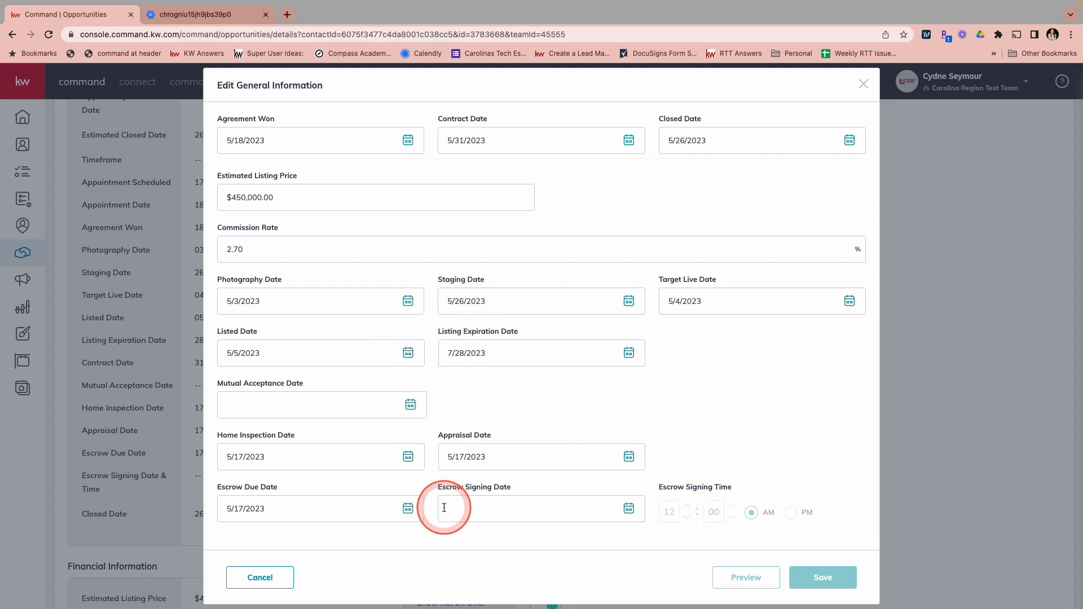
{"action": "left_click", "coordinate": [259, 576]}
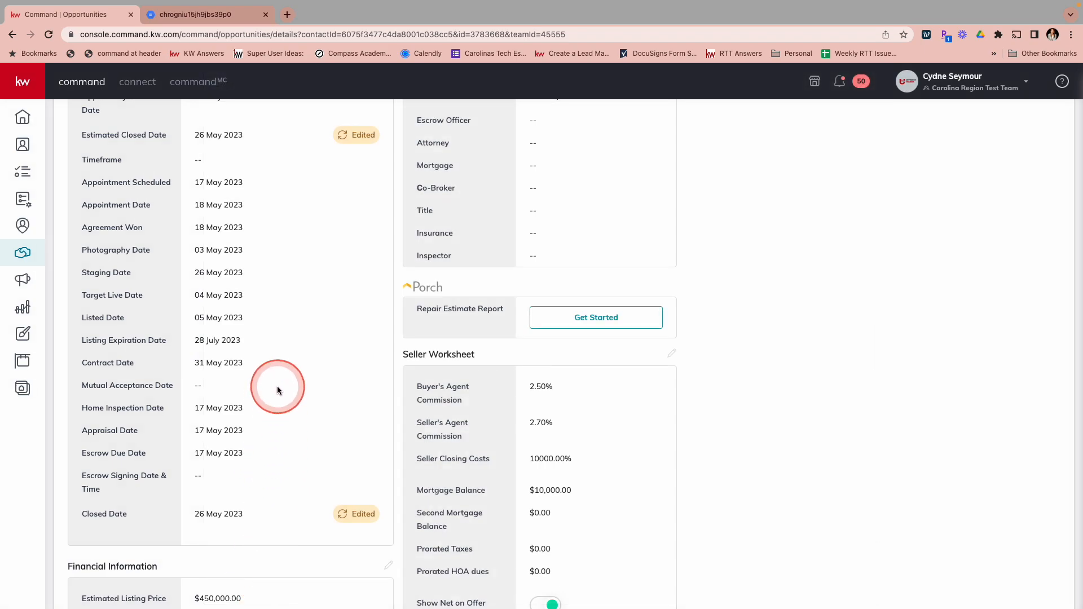
Choose Escrow Officer as the vendor type under Parties to the Transaction
{"action": "scroll", "coordinate": [276, 386], "scroll_direction": "up", "scroll_amount": 4}
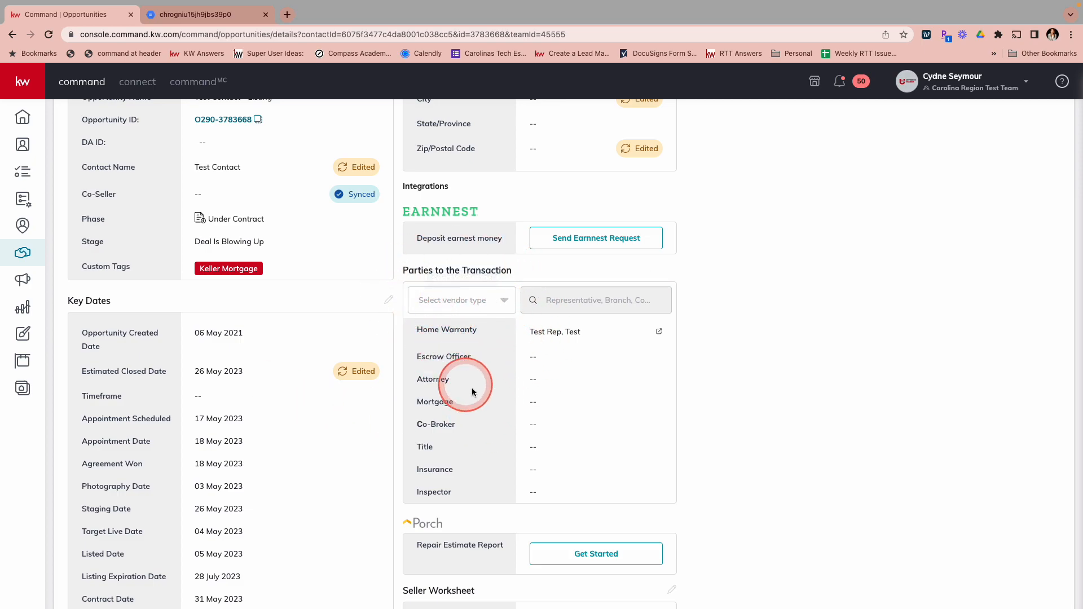
{"action": "left_click", "coordinate": [471, 300]}
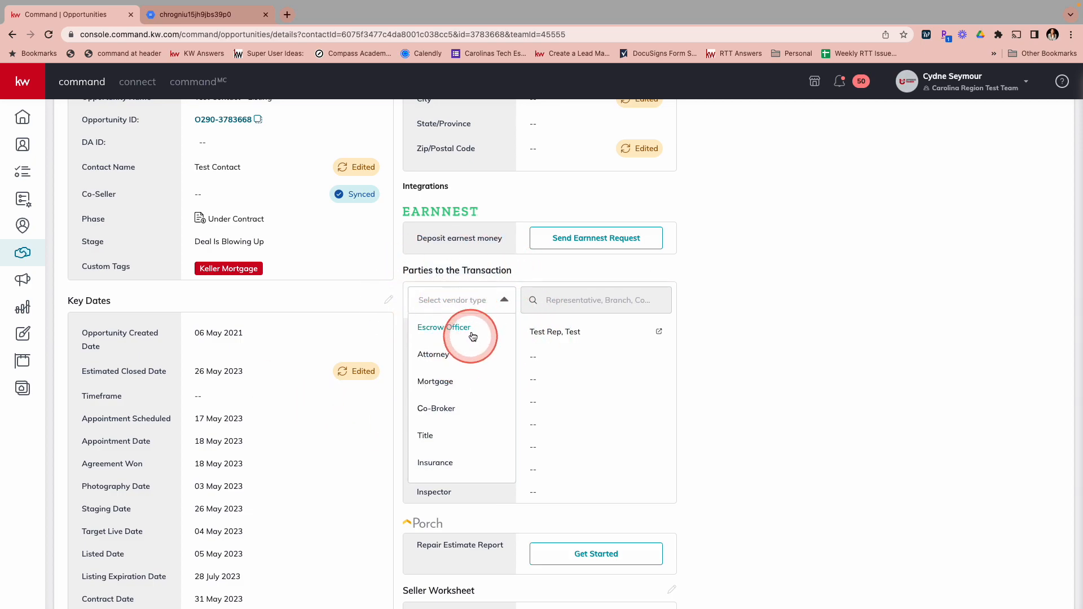
{"action": "left_click", "coordinate": [474, 330]}
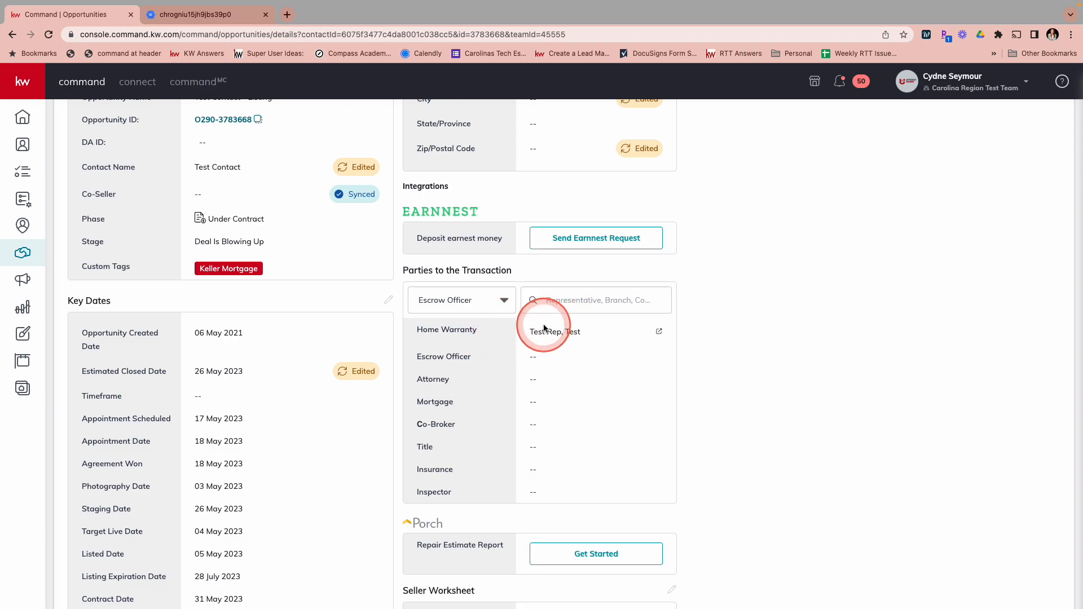
{"action": "scroll", "coordinate": [544, 326], "scroll_direction": "up", "scroll_amount": 6}
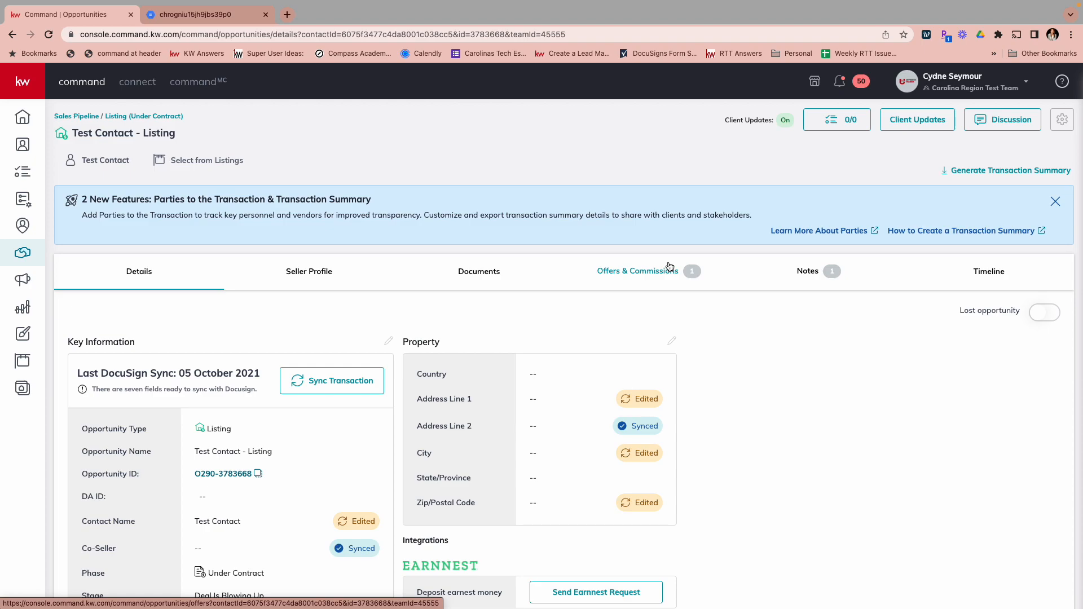
{"action": "scroll", "coordinate": [351, 310], "scroll_direction": "down", "scroll_amount": 1}
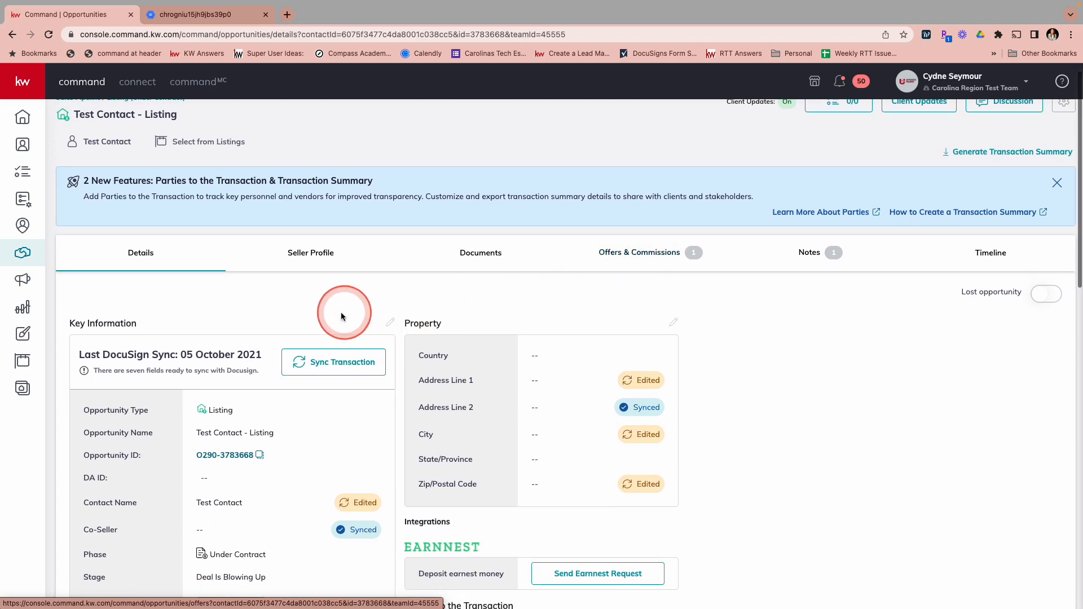